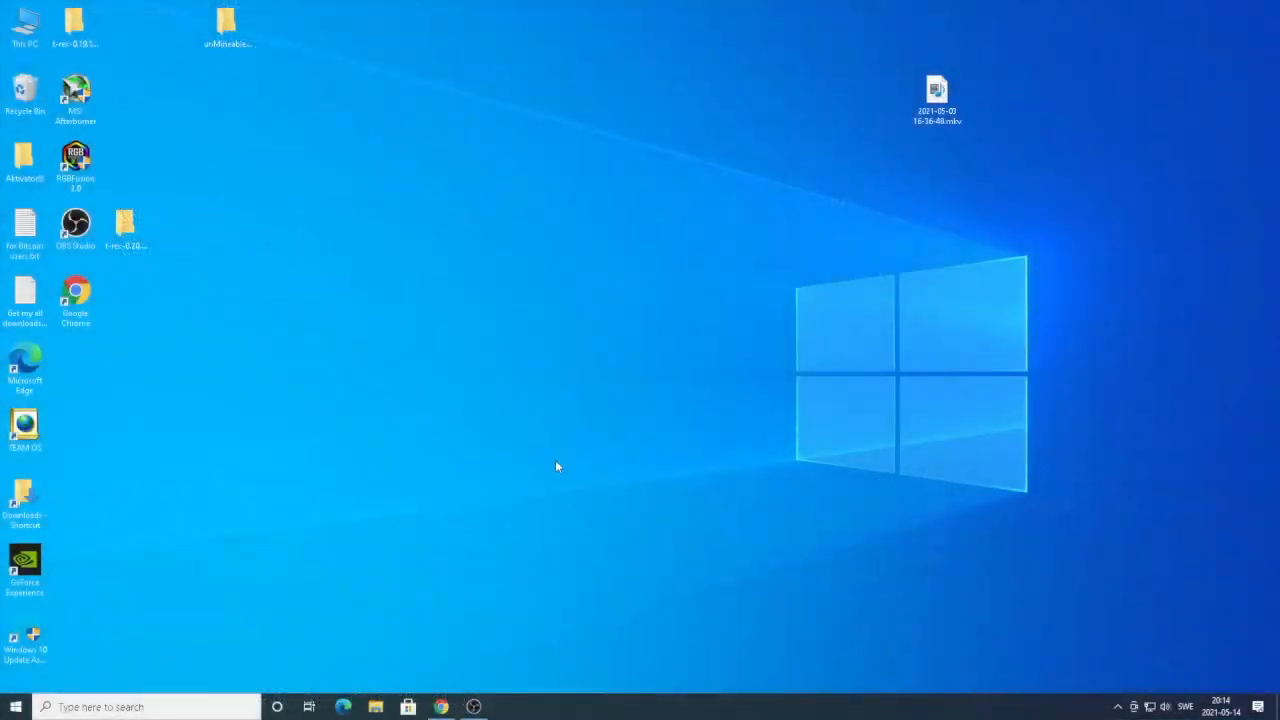
Step: Launch Google Chrome from the taskbar onto a new tab page
click(441, 707)
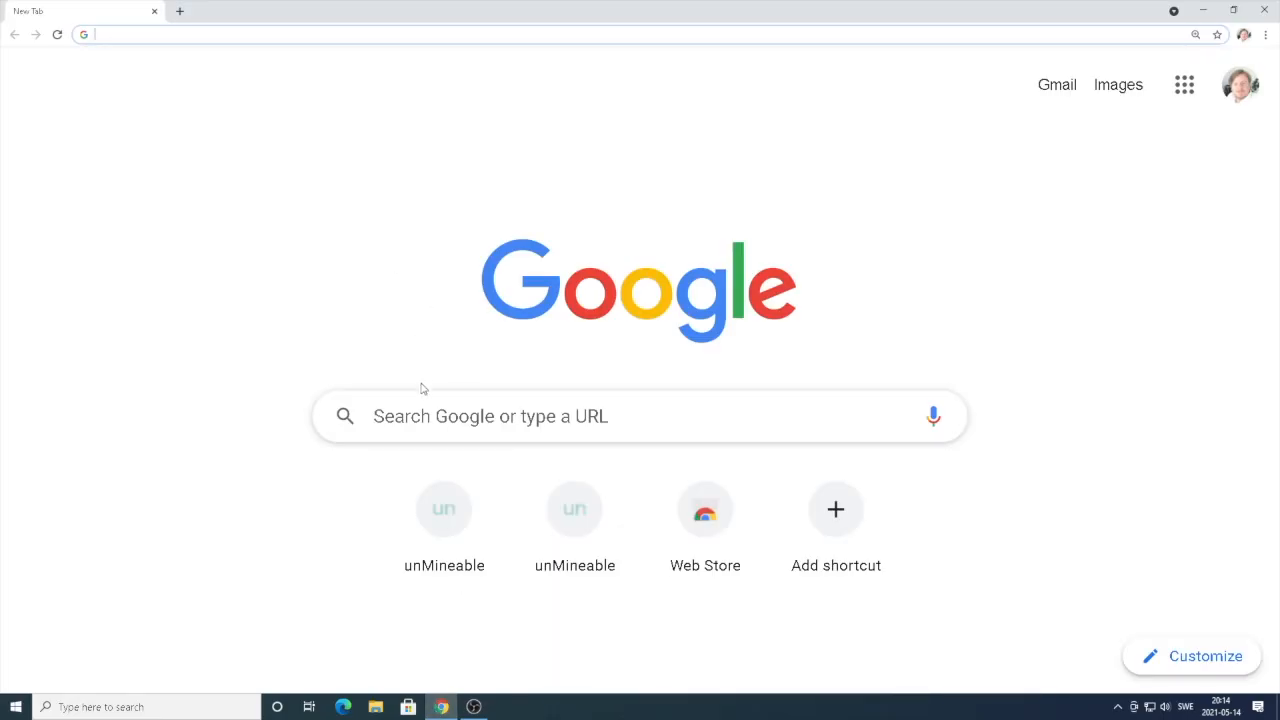
Step: Search Google for MSI Afterburner, view its official MSI page, then minimize Chrome to the desktop
click(424, 417)
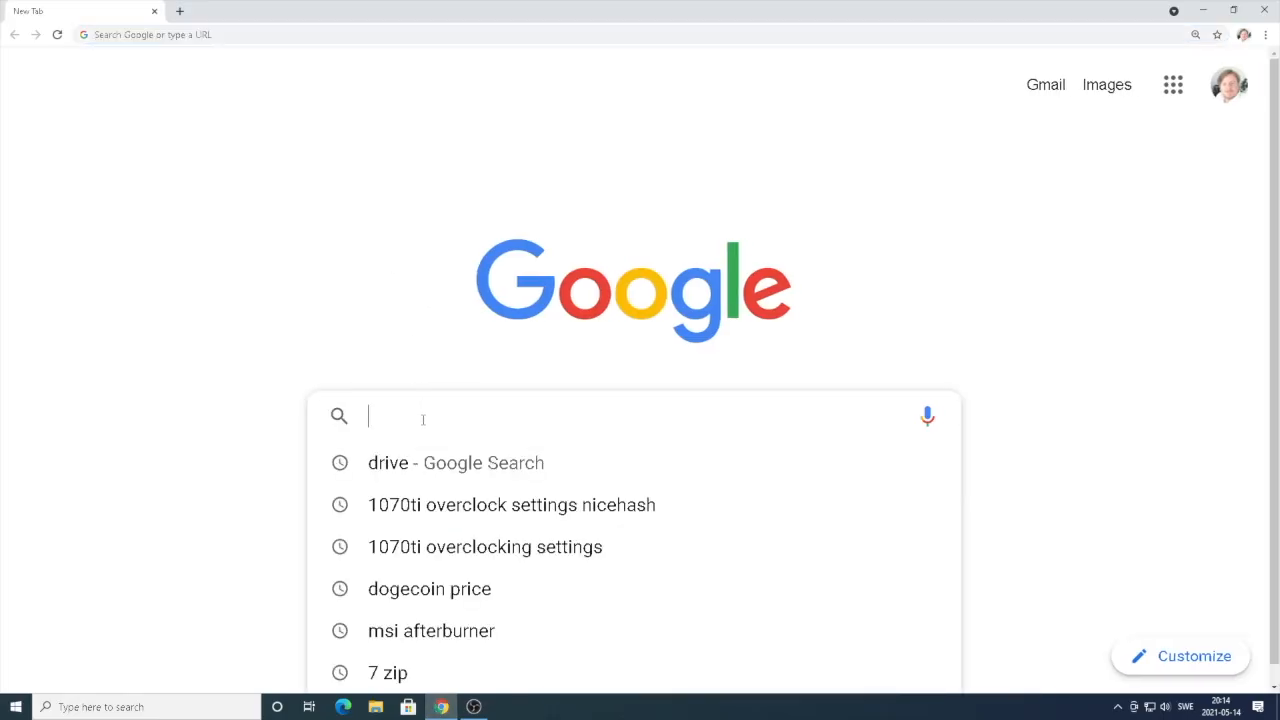
text(msi)
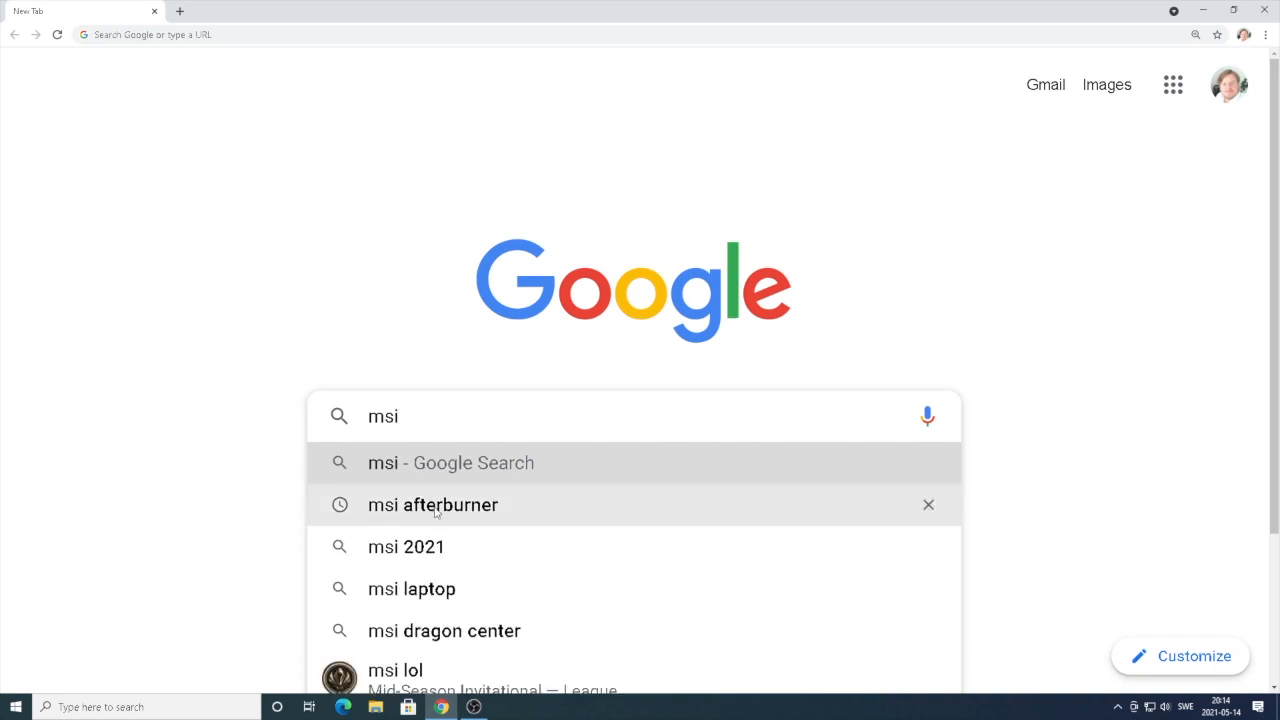
click(436, 505)
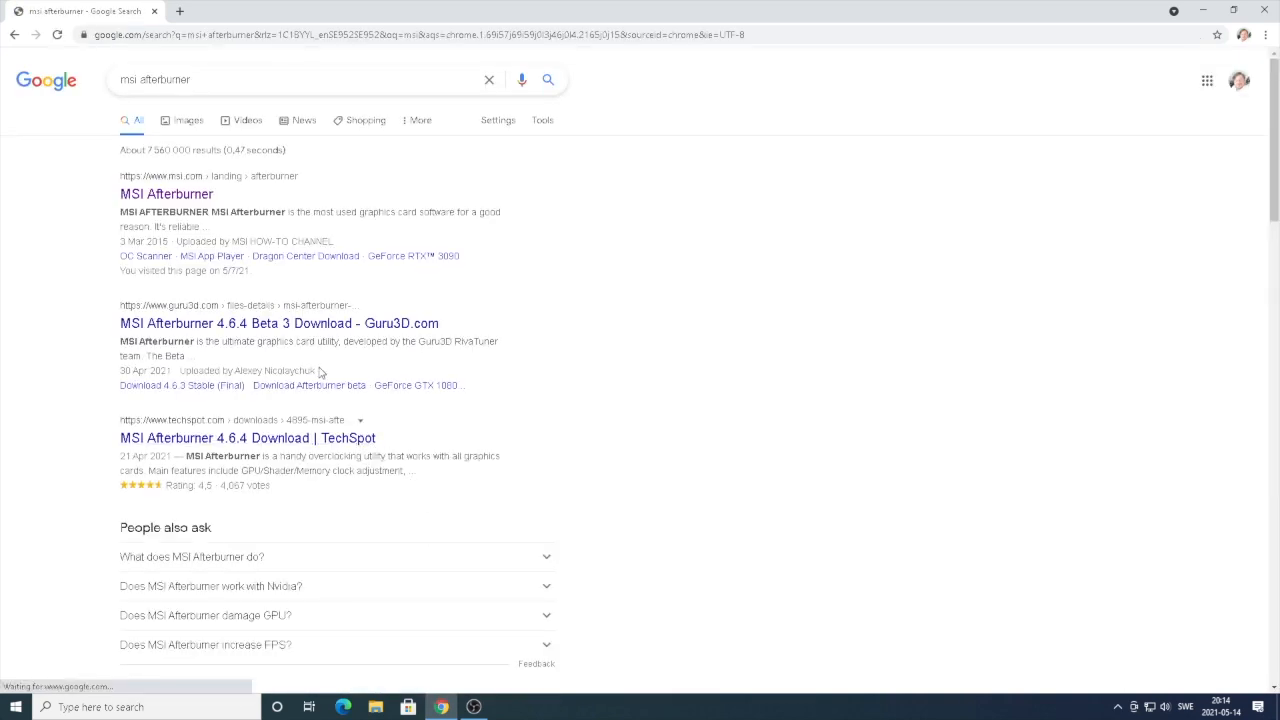
click(178, 196)
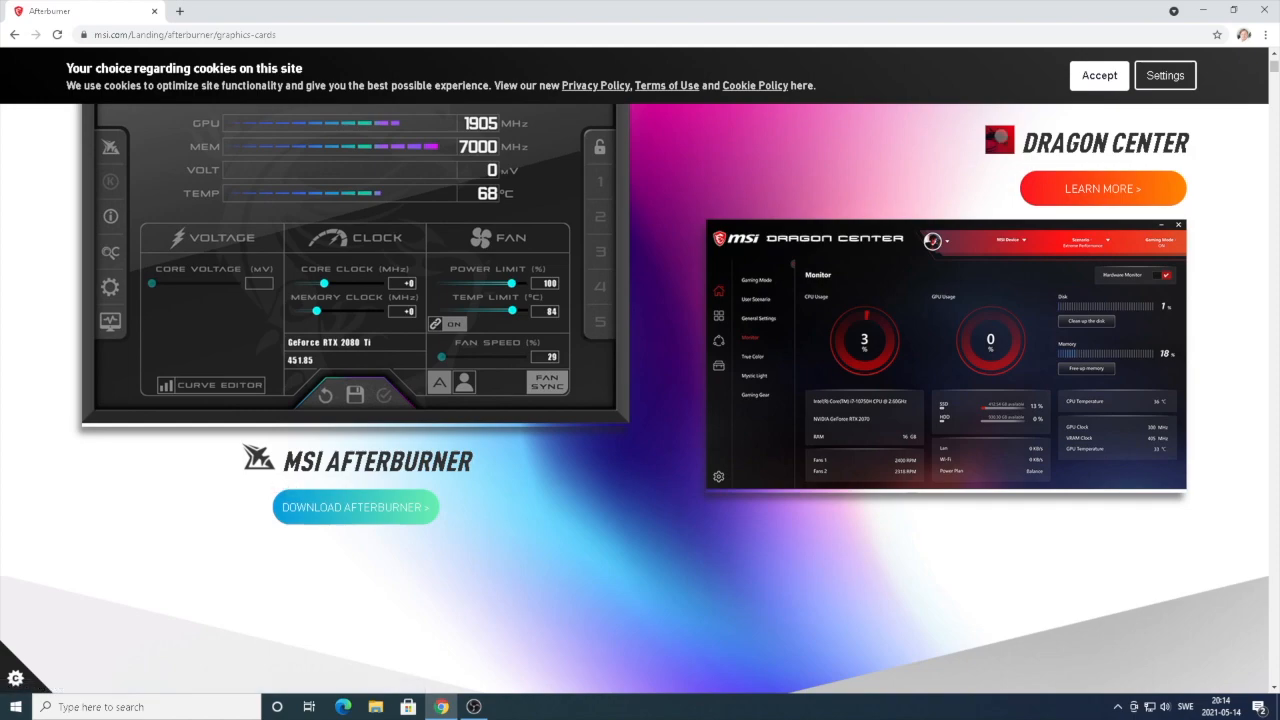
click(1202, 12)
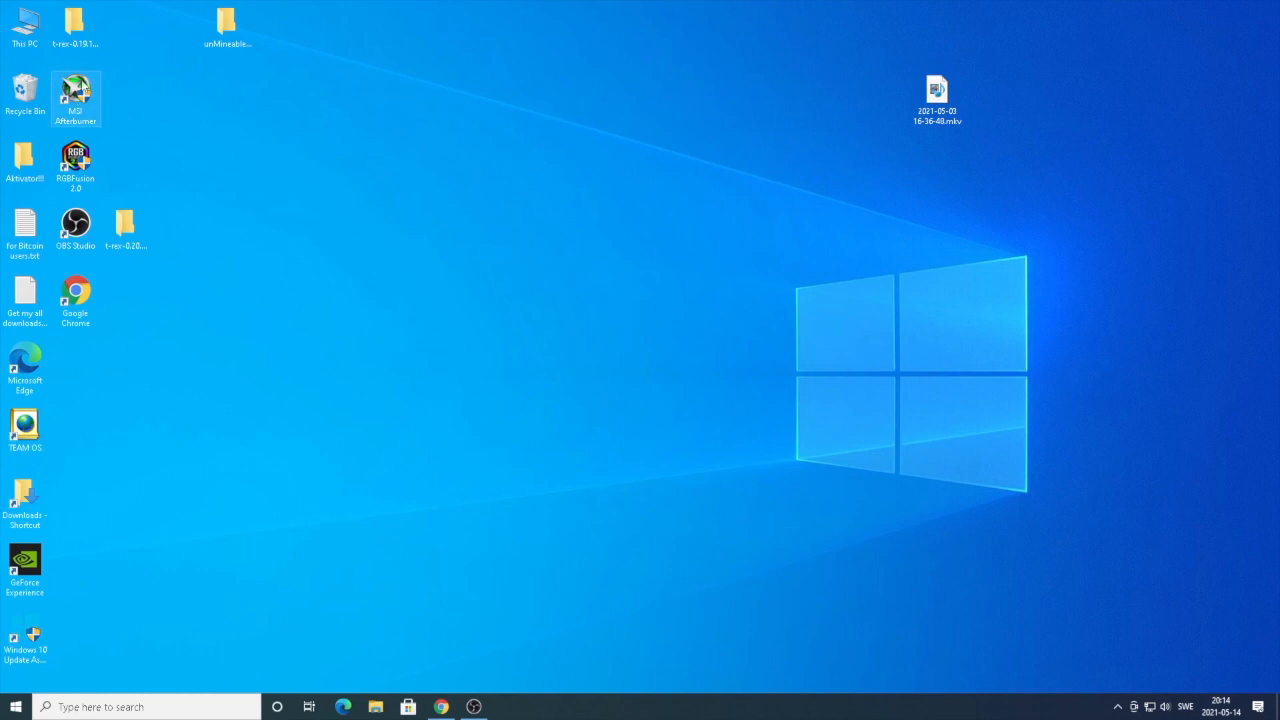
Step: Start MSI Afterburner from its desktop shortcut and allow it in the UAC prompt
double_click(78, 108)
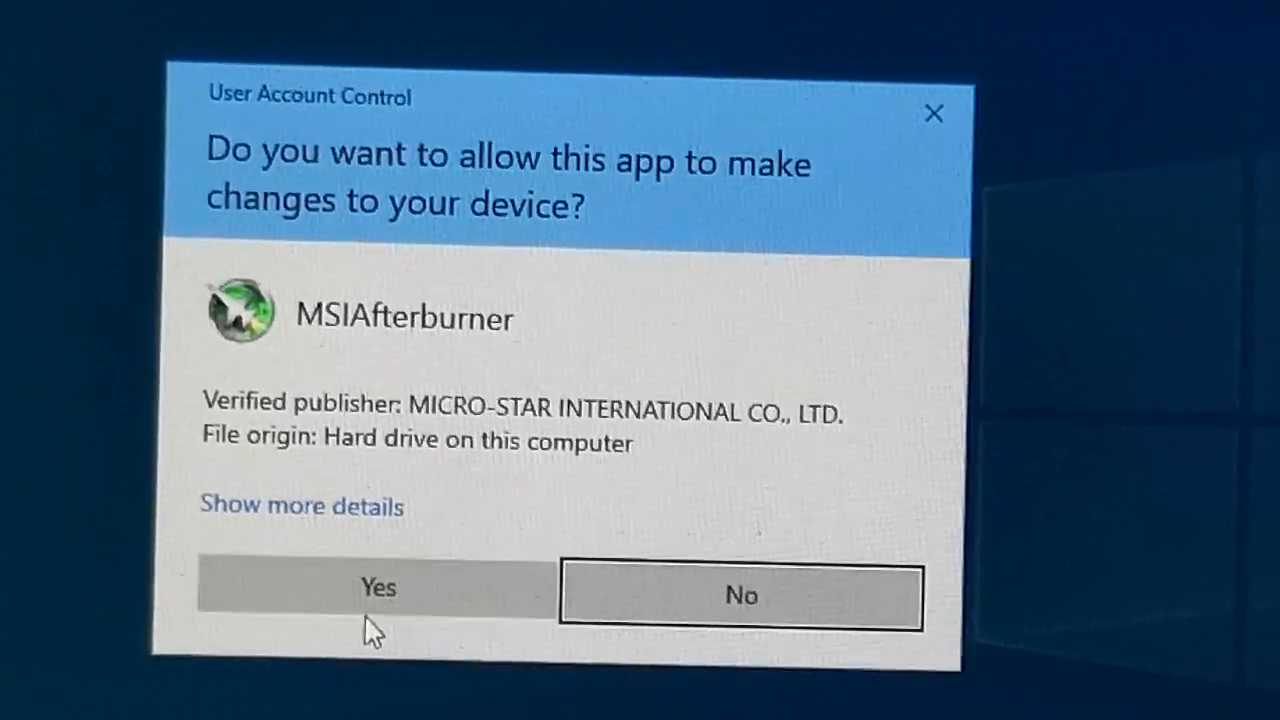
click(380, 580)
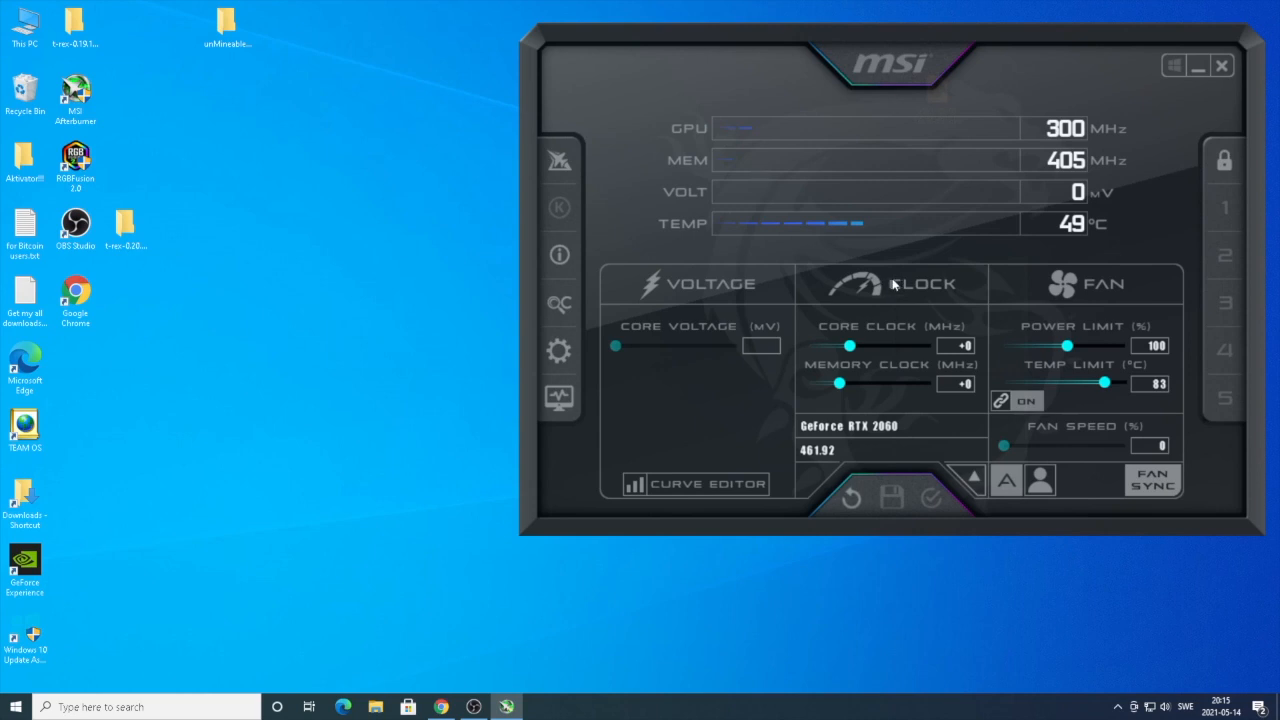
Step: In User Interface settings, keep the MSI Mystic skin, lower skin scaling to 130% and apply it
click(556, 352)
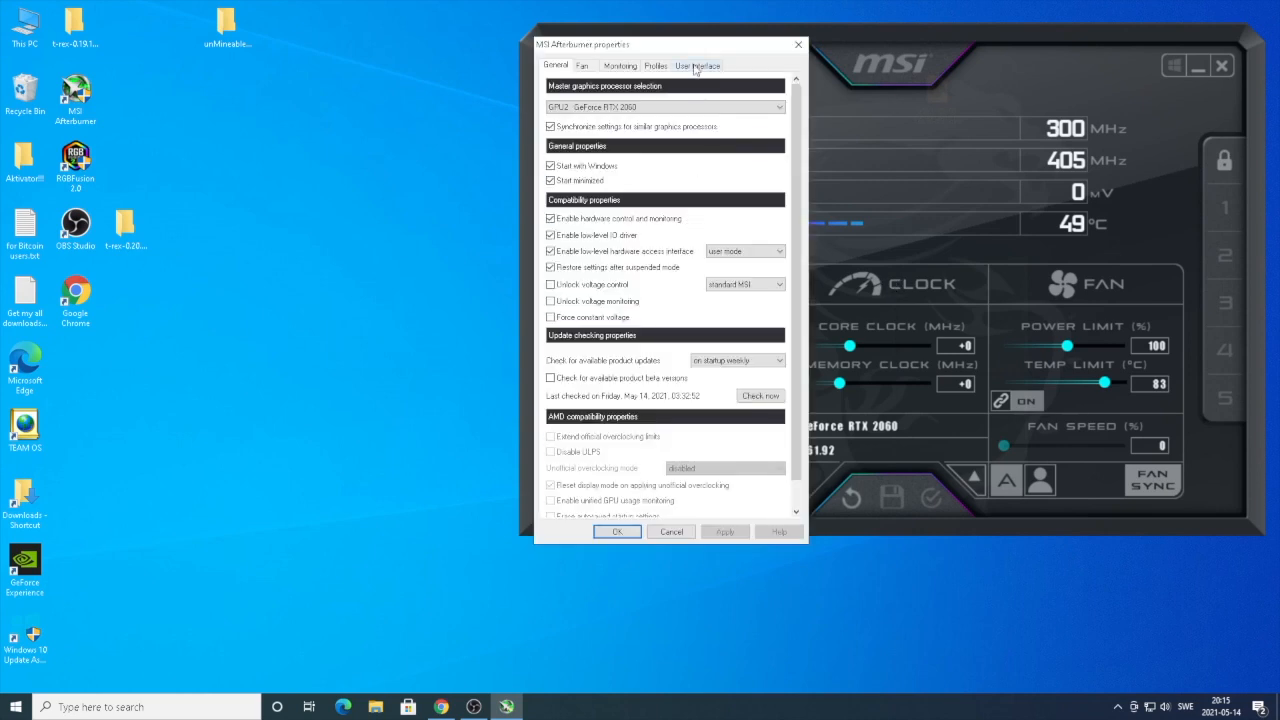
click(697, 66)
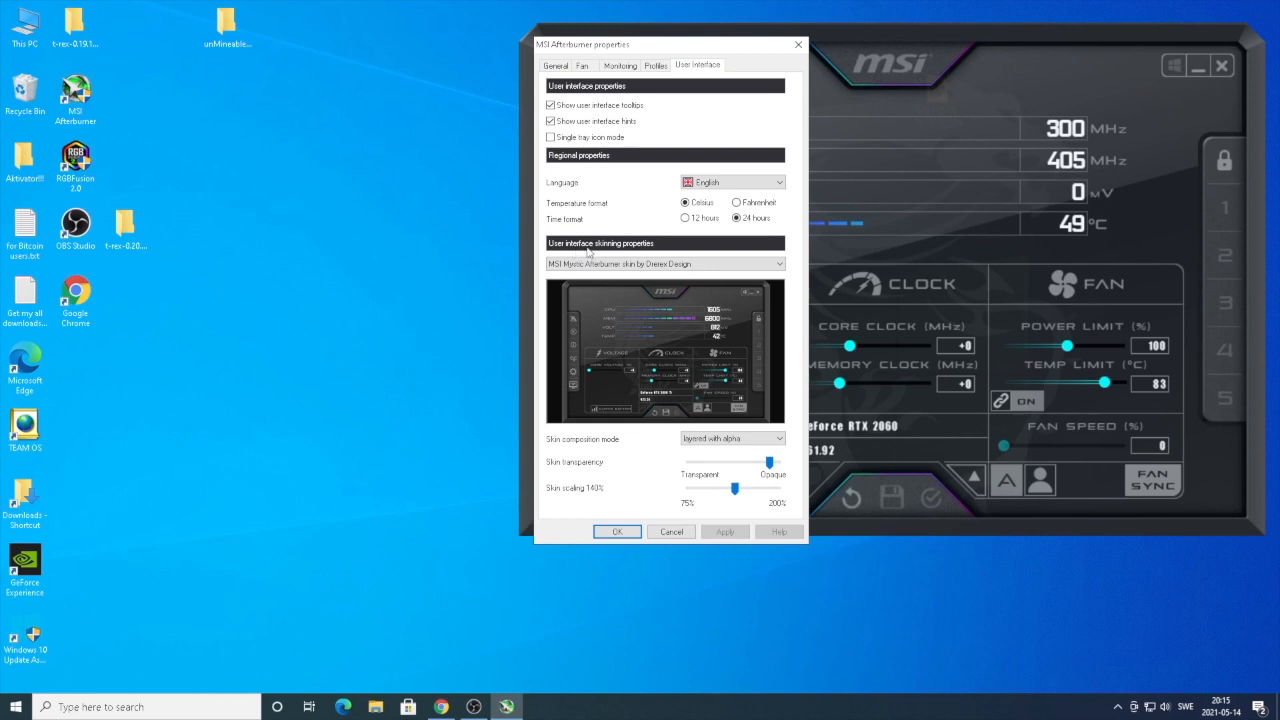
click(640, 263)
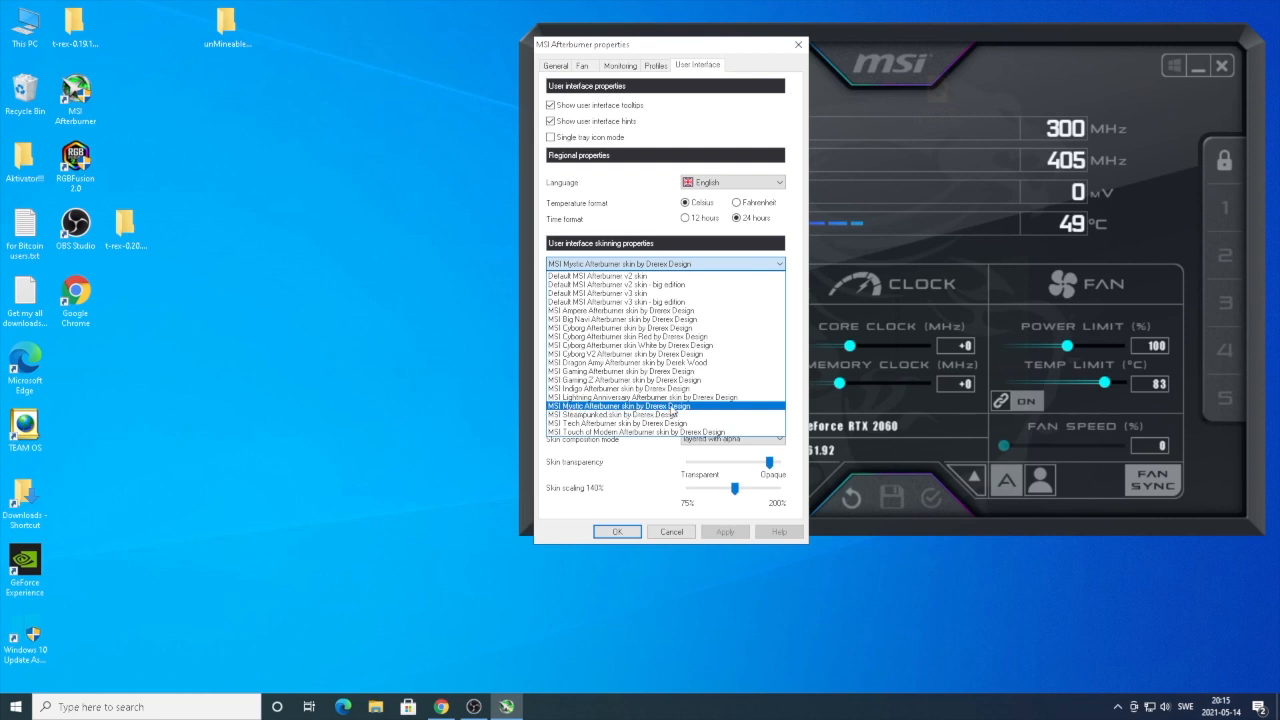
click(674, 406)
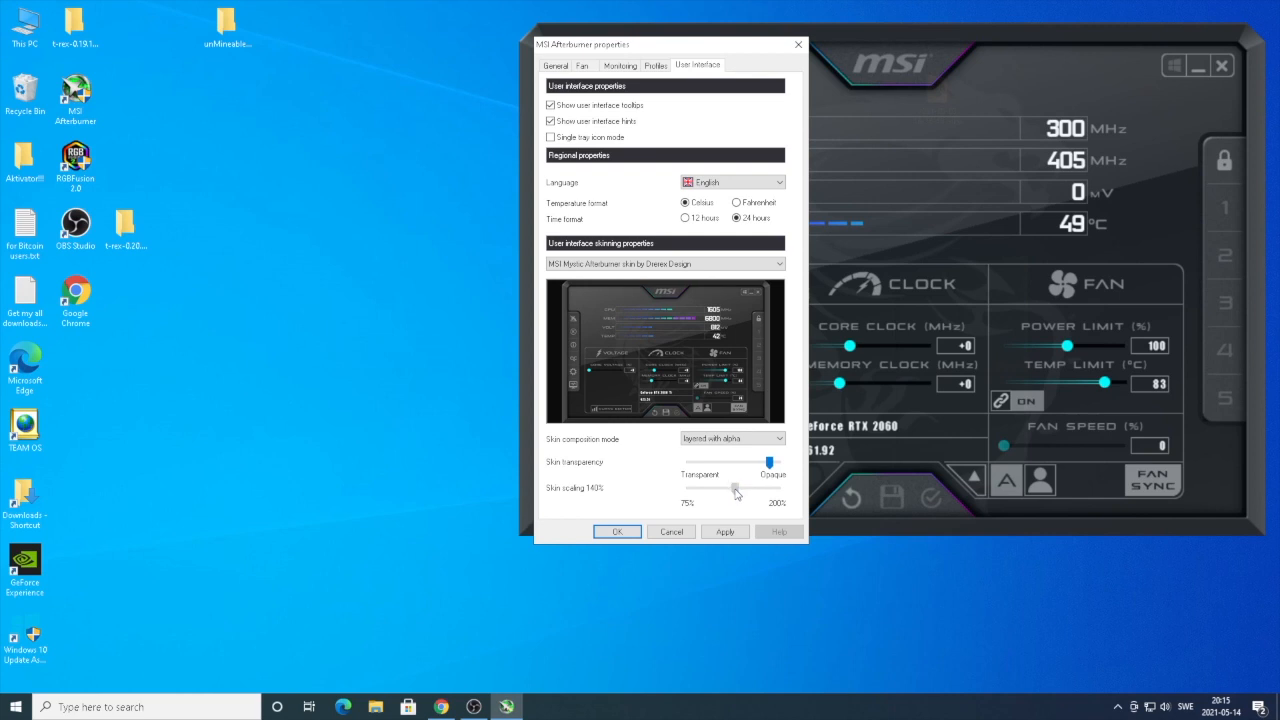
drag(736, 492, 729, 492)
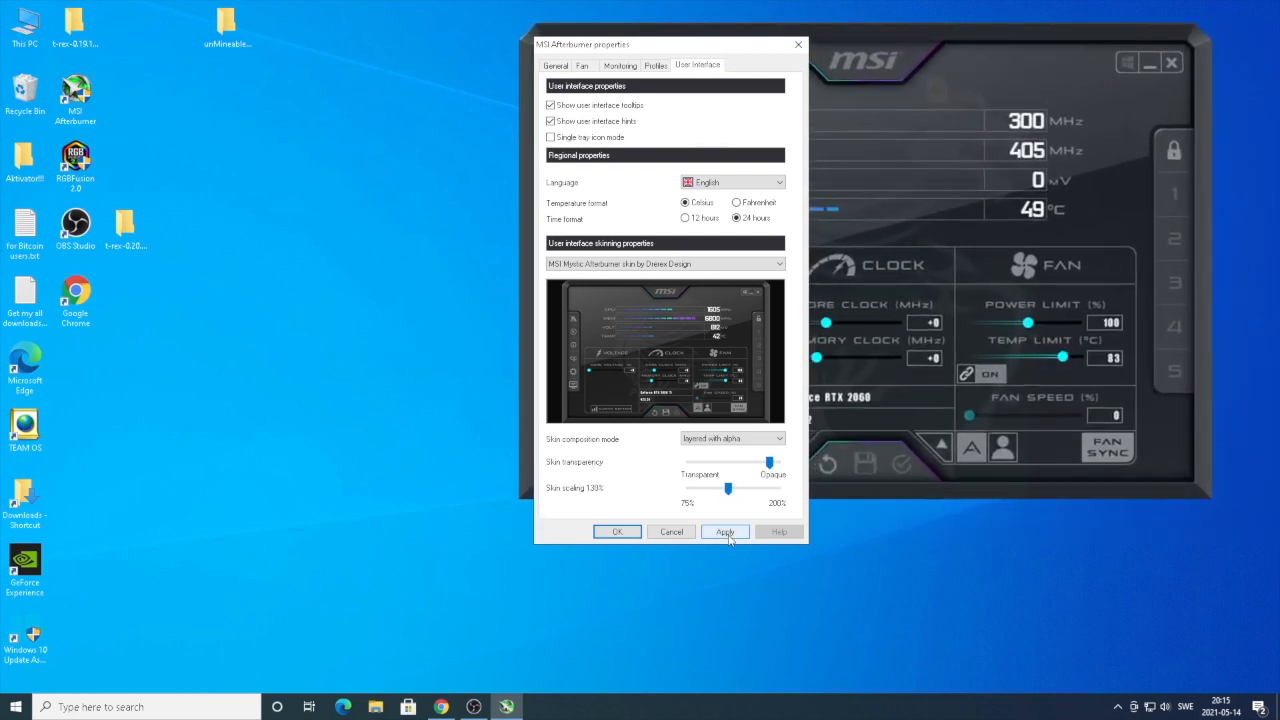
click(726, 532)
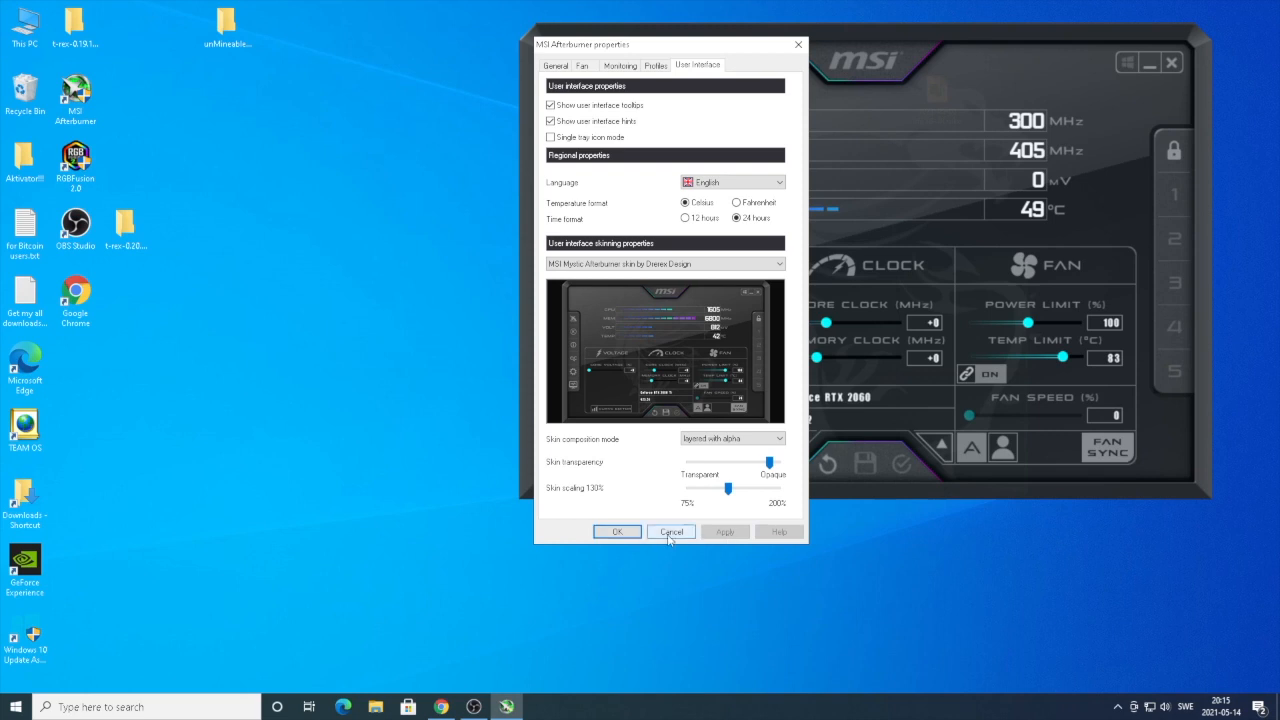
Step: Close settings, reposition the window and select the GP104-A (GTX 1070 Ti) as the tuned card
click(617, 532)
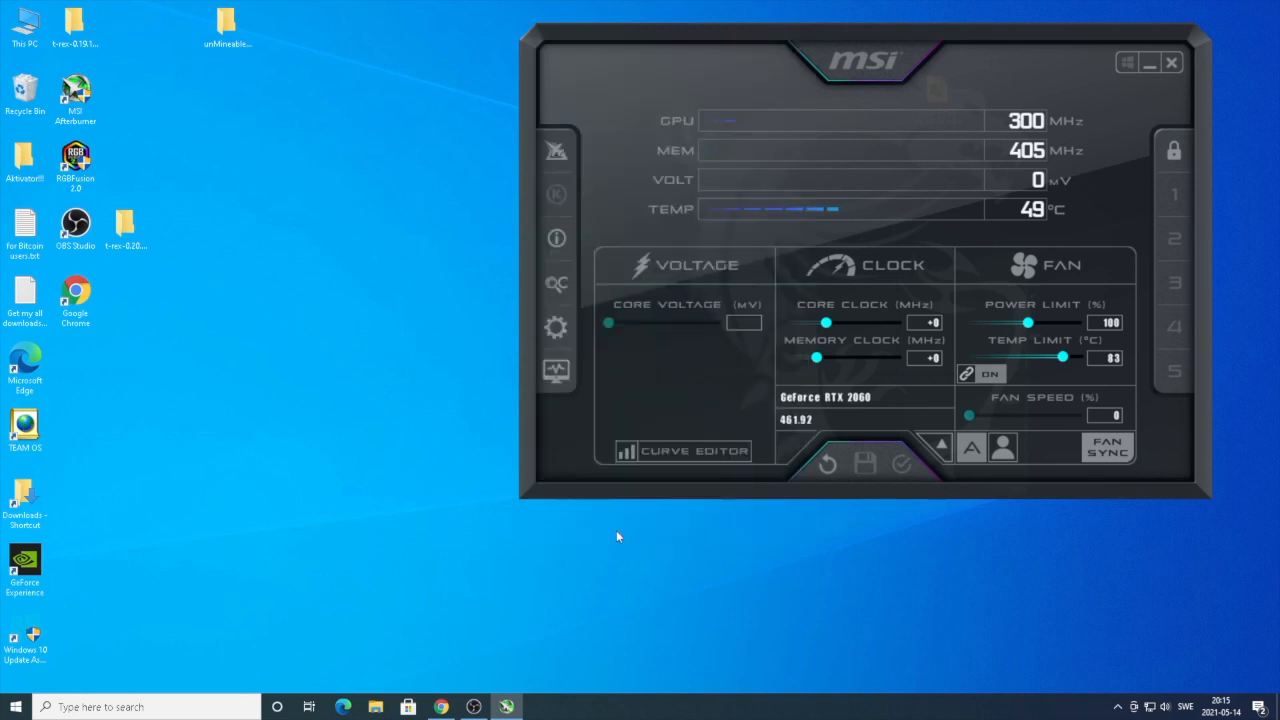
drag(855, 34, 852, 112)
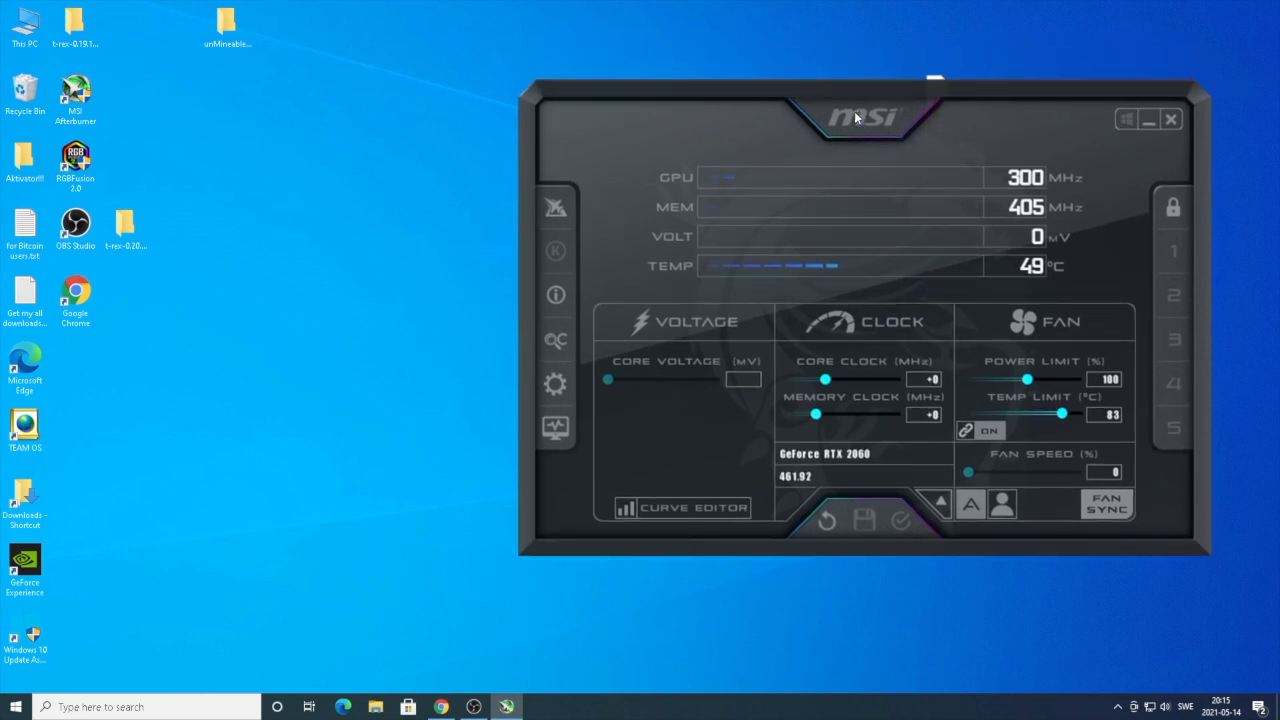
click(940, 503)
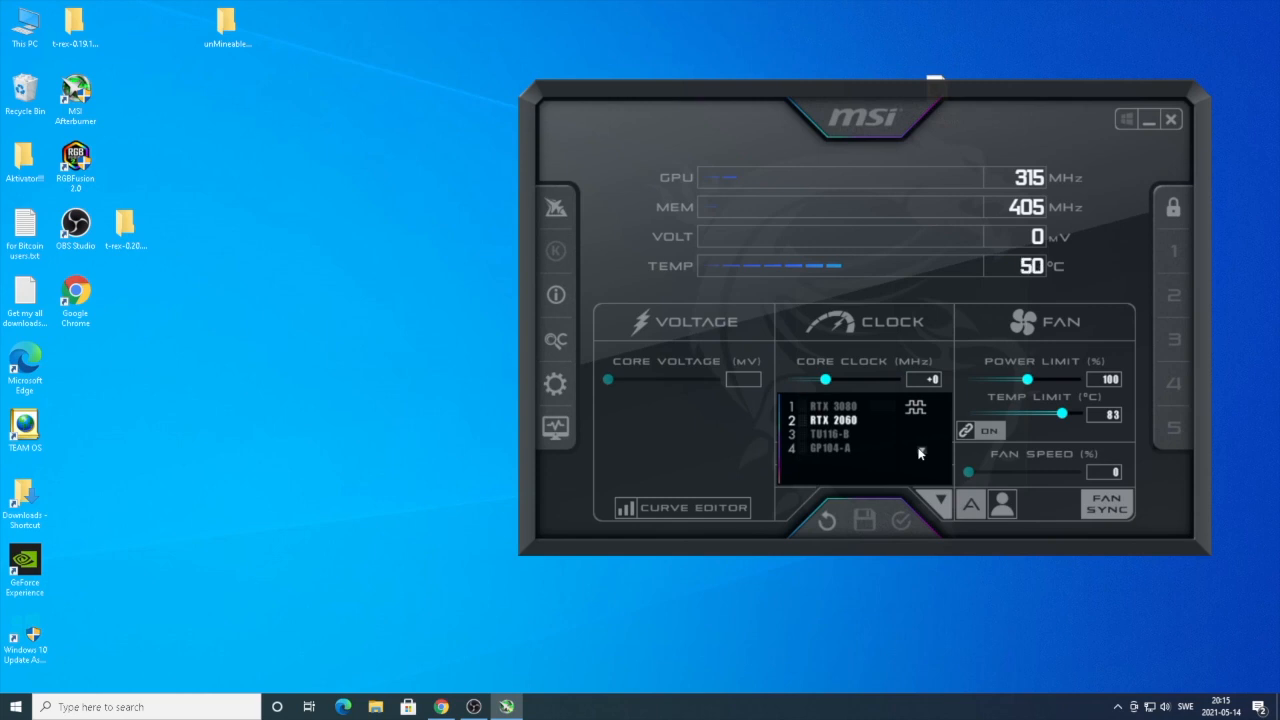
click(829, 449)
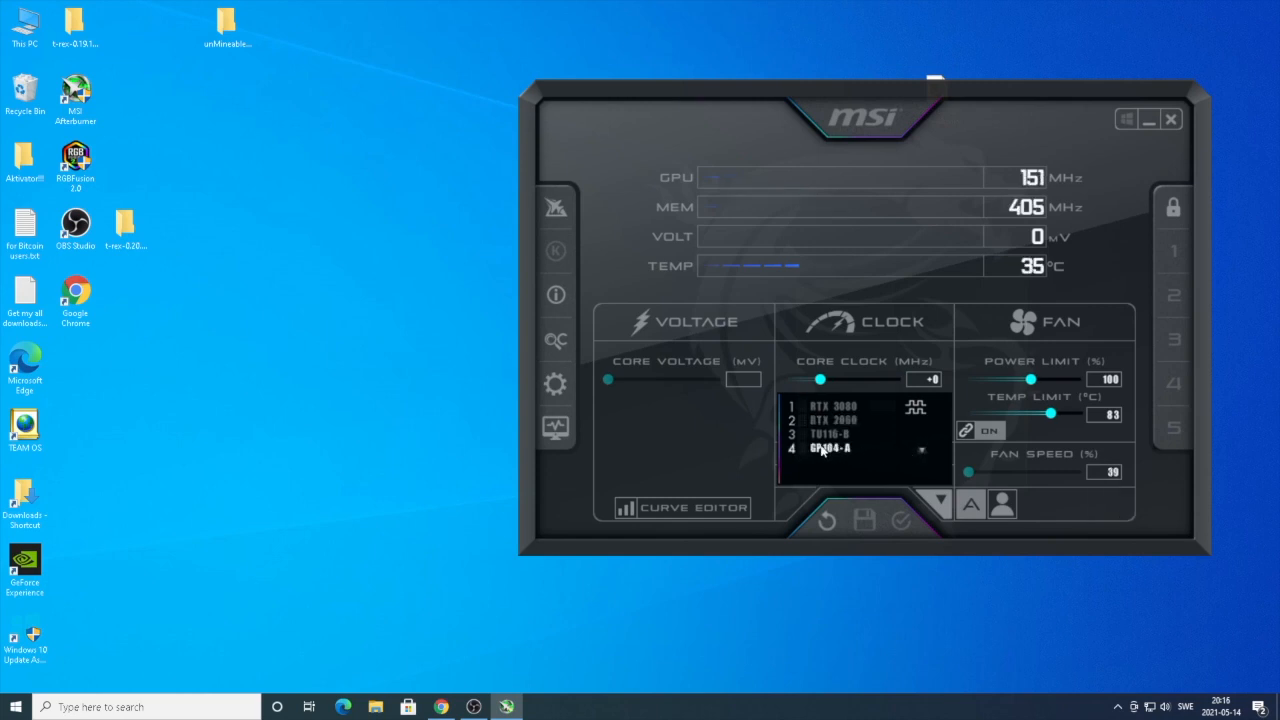
click(940, 502)
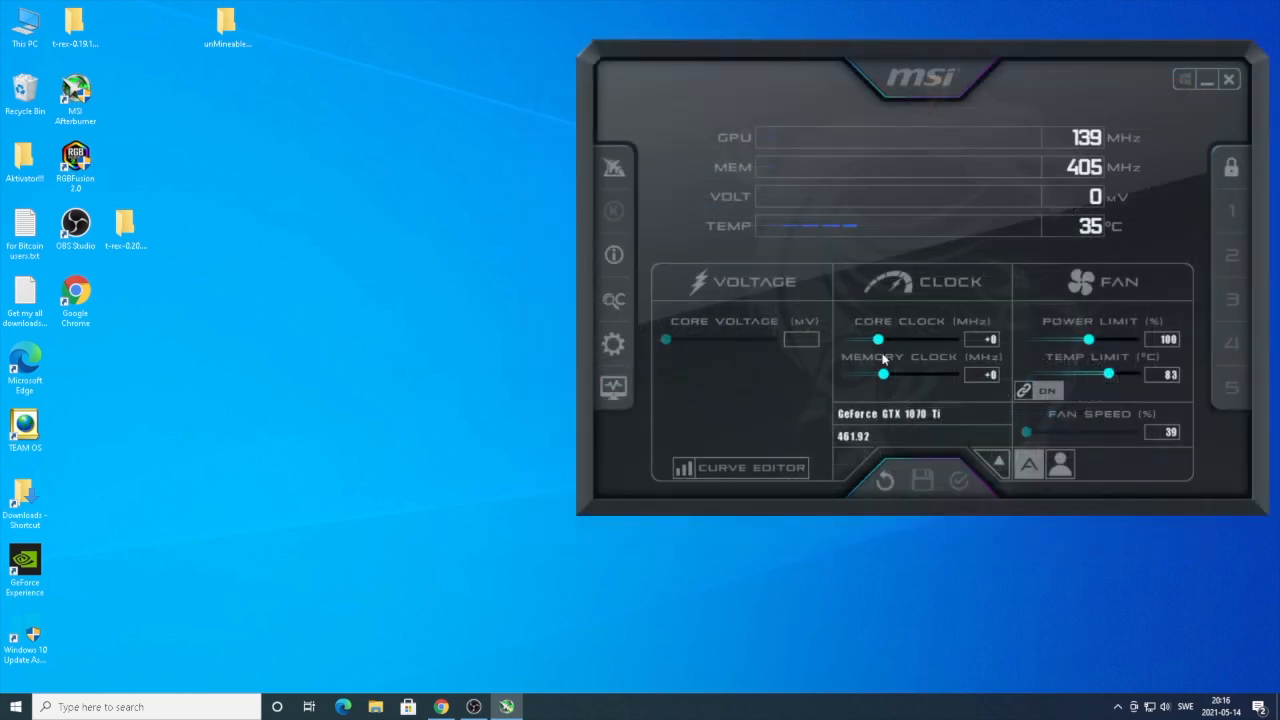
Step: Open the t-rex-0.20.3-win folder from the desktop
double_click(125, 230)
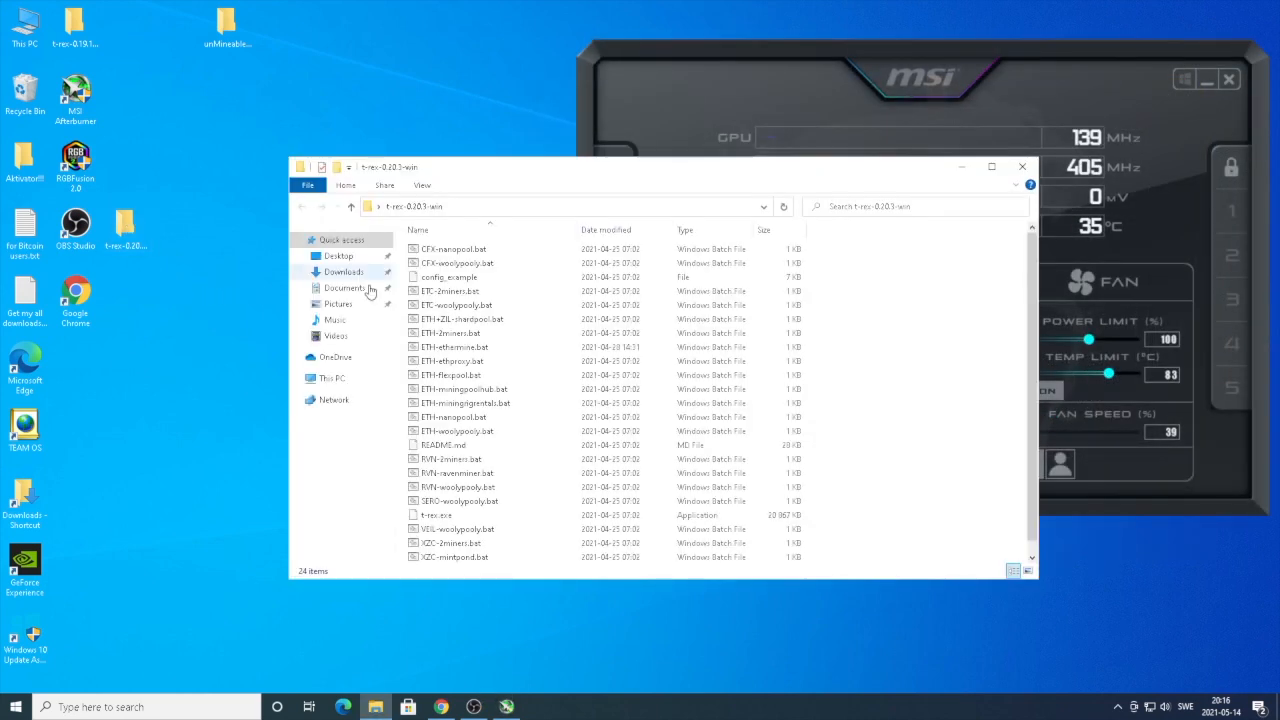
Step: Run ETH-ethermine.bat to start T-Rex mining, close Explorer and maximize the miner console
double_click(460, 348)
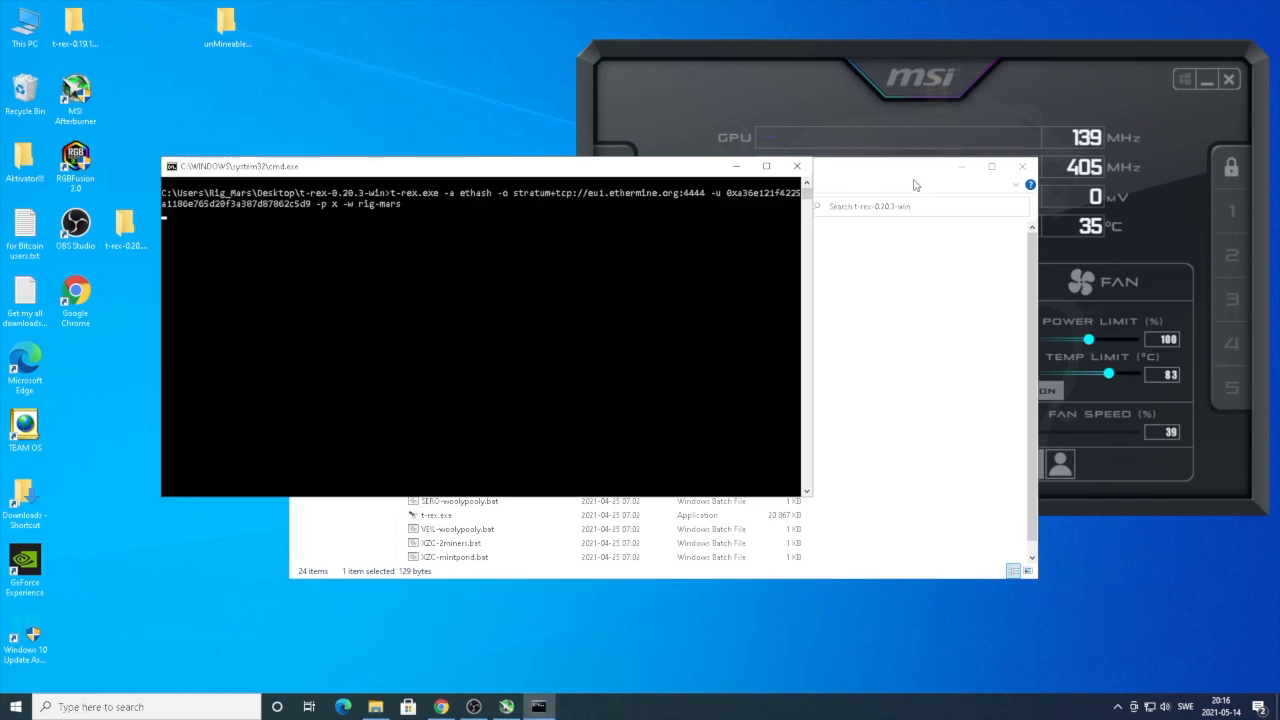
click(963, 172)
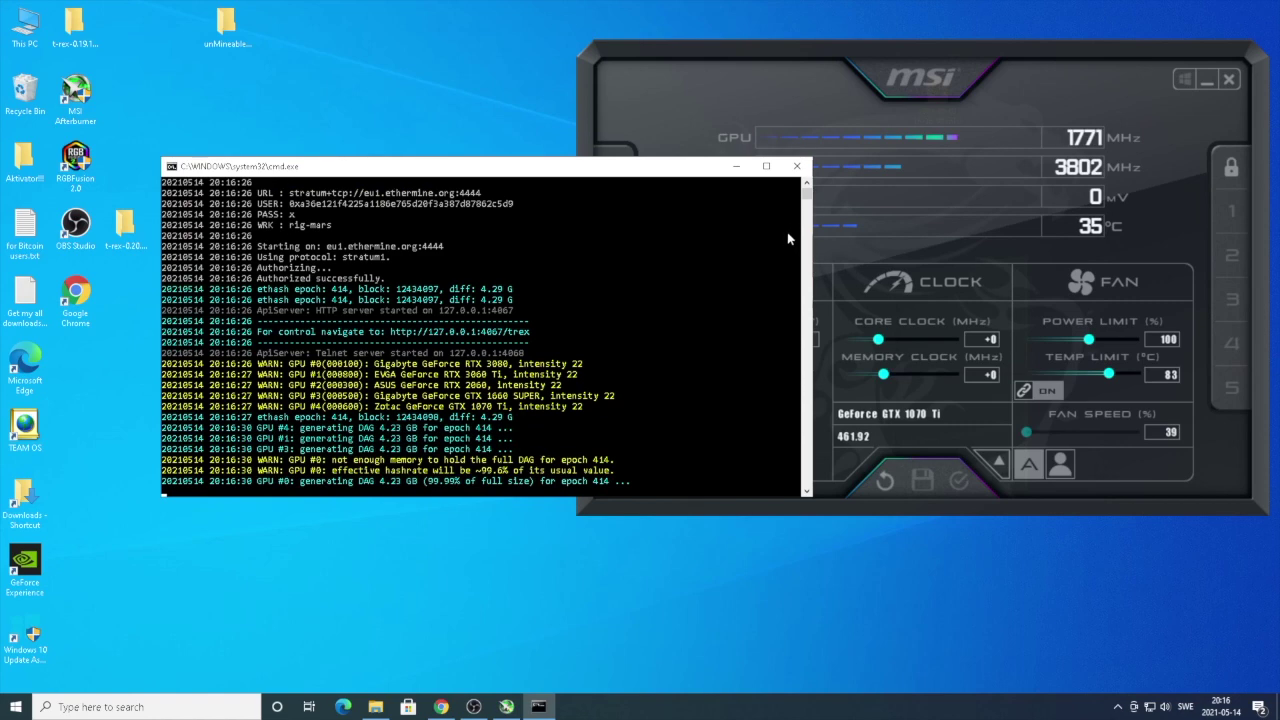
double_click(787, 232)
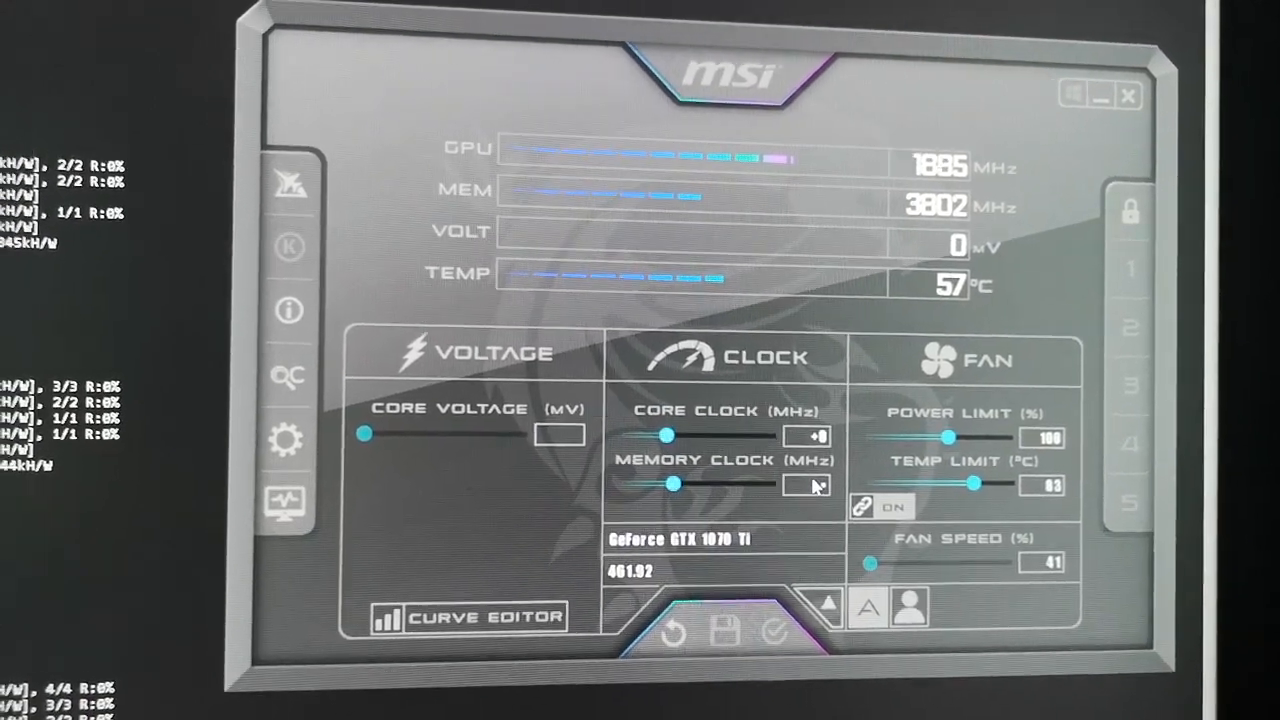
text(500)
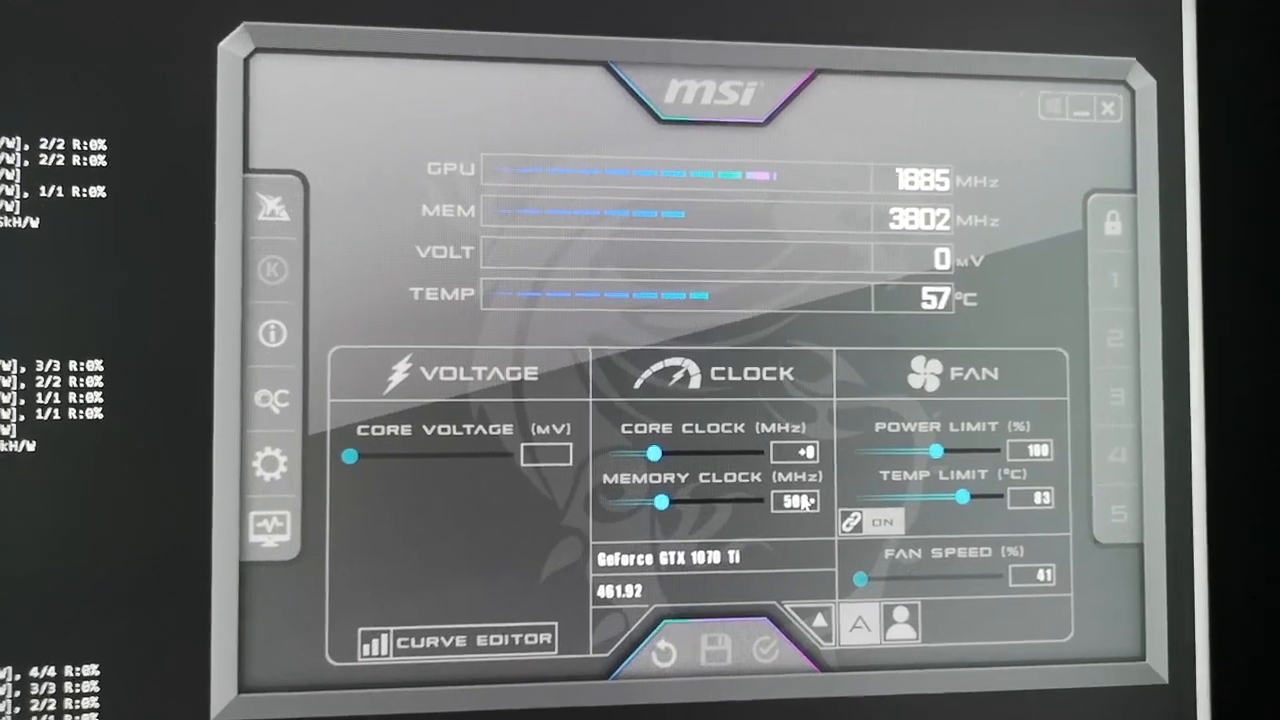
Step: Commit a +500 MHz memory clock offset and a 60% power limit for the GTX 1070 Ti
key(Return)
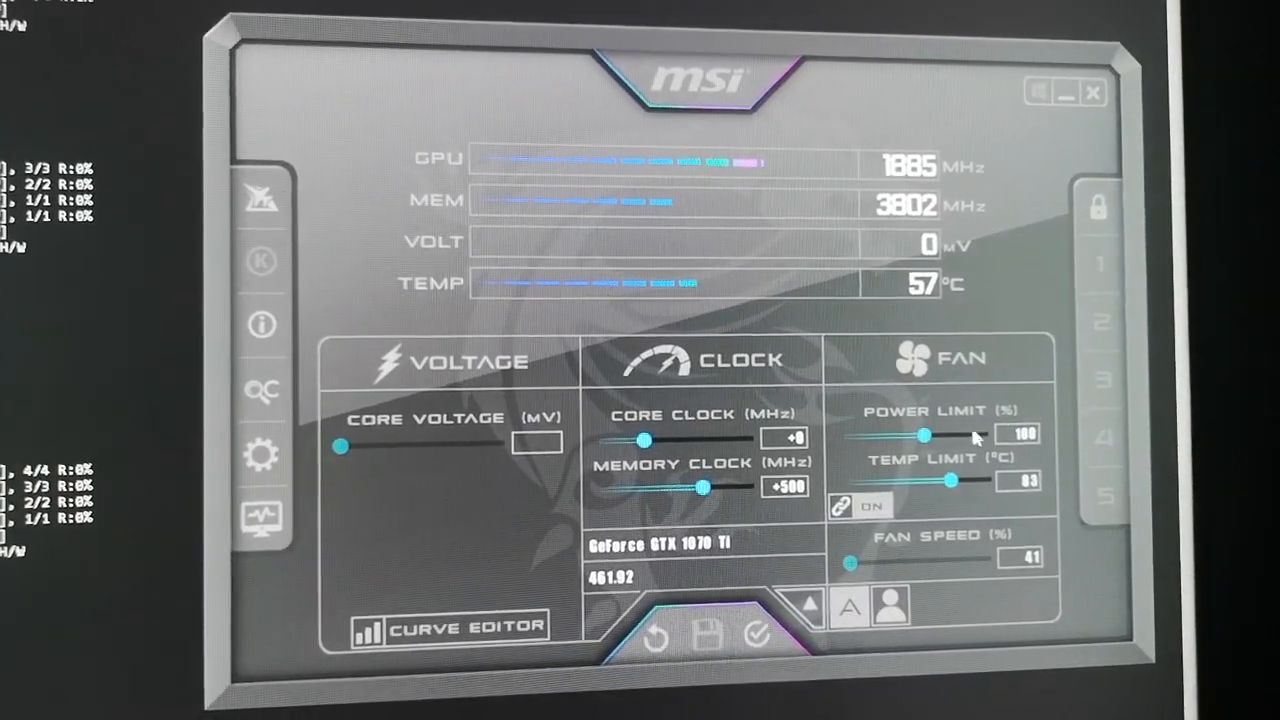
click(1030, 443)
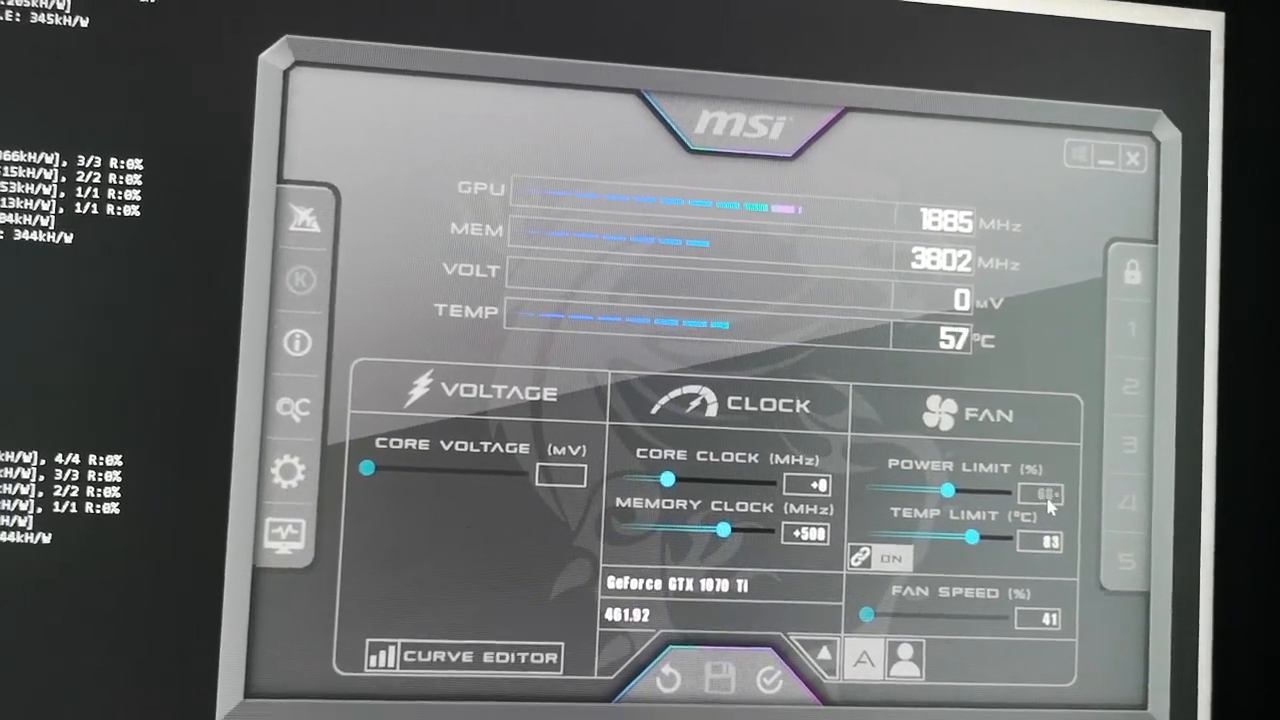
text(0)
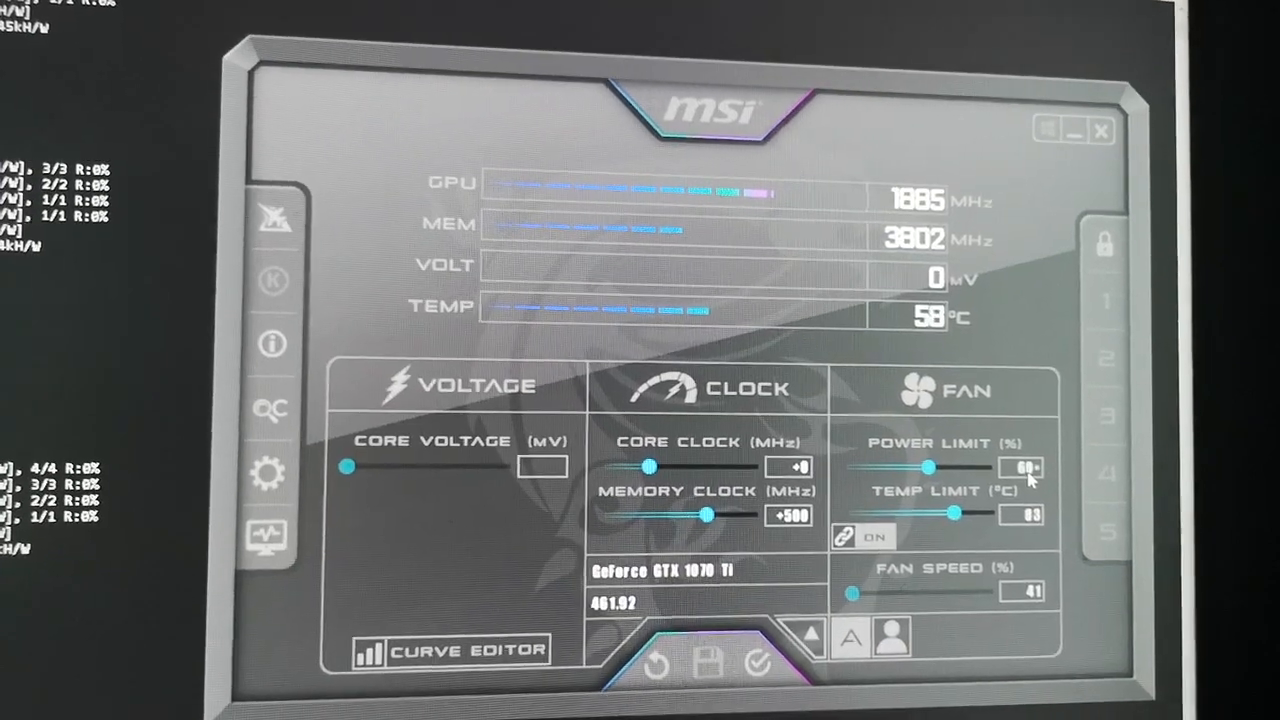
text(8)
key(Return)
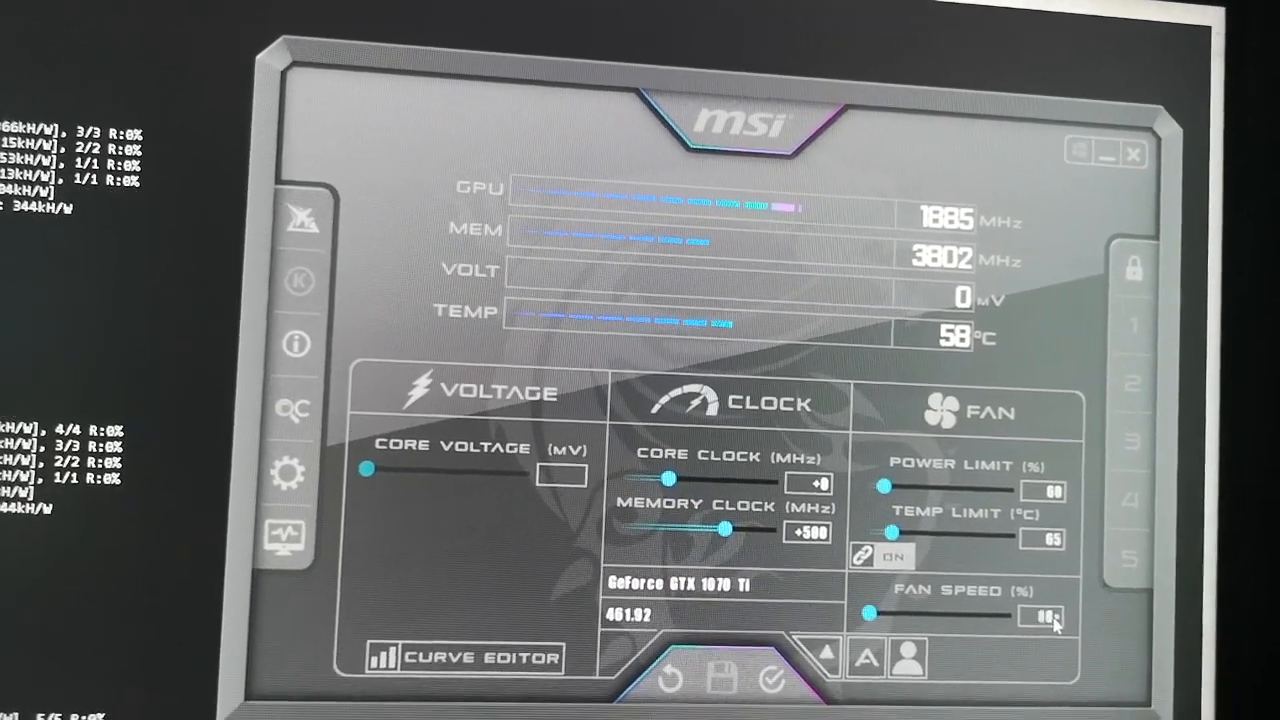
text(0)
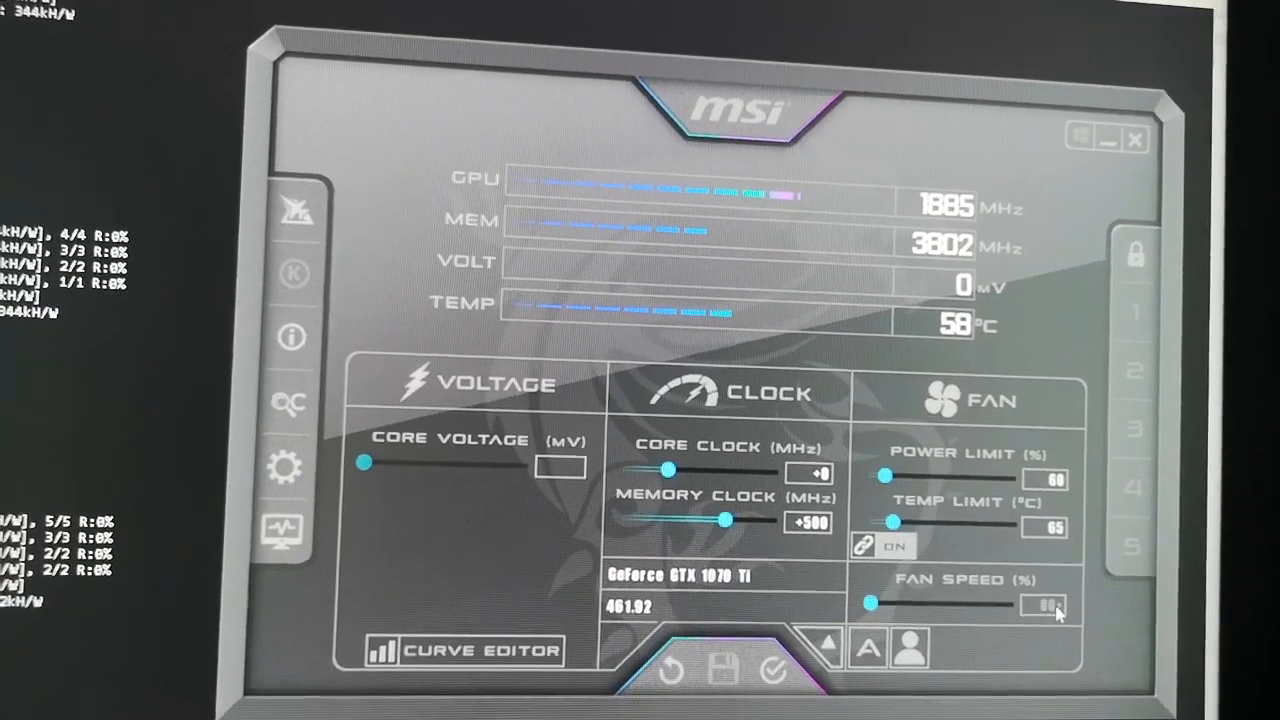
Step: Commit the 80% fan speed and apply the overclock profile to the card
key(Return)
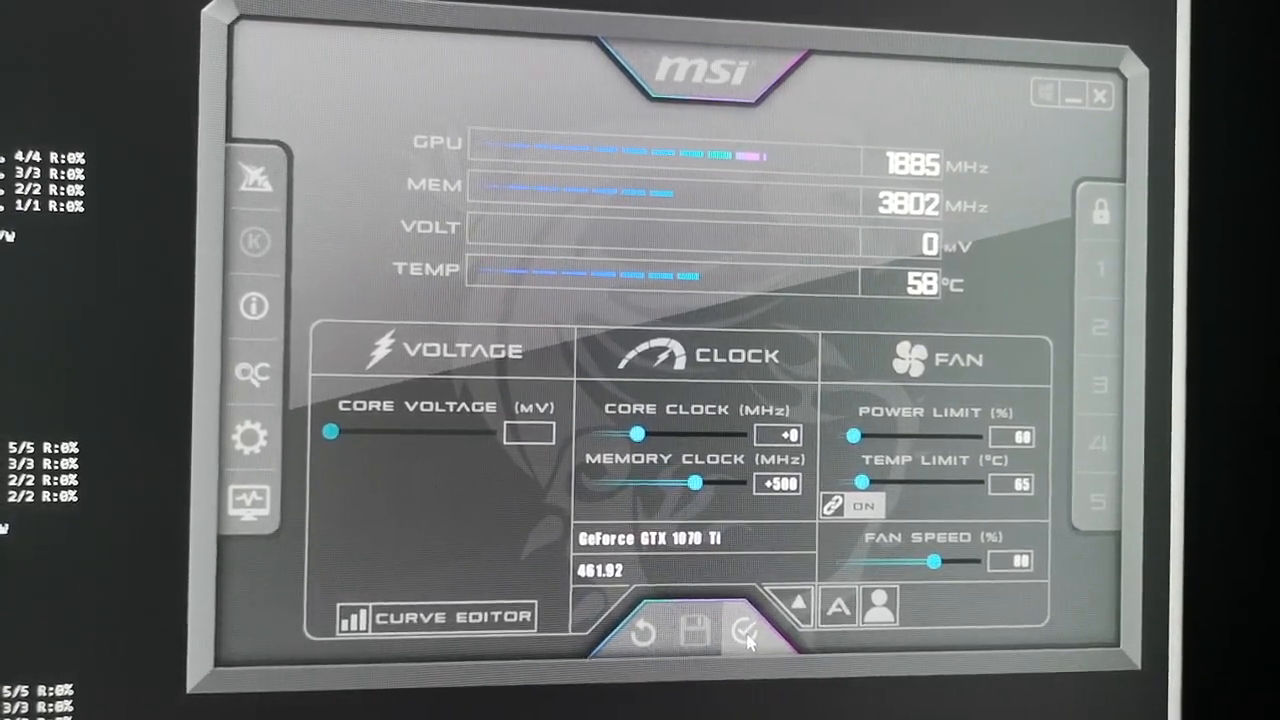
click(748, 636)
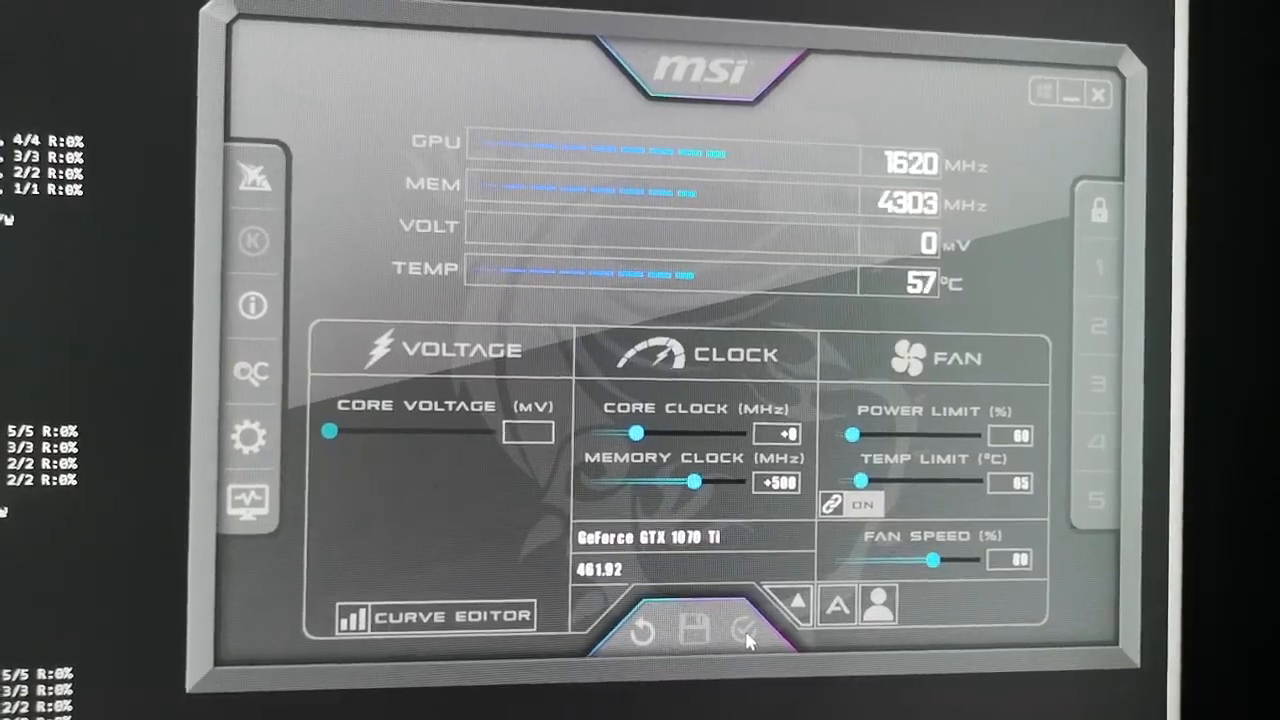